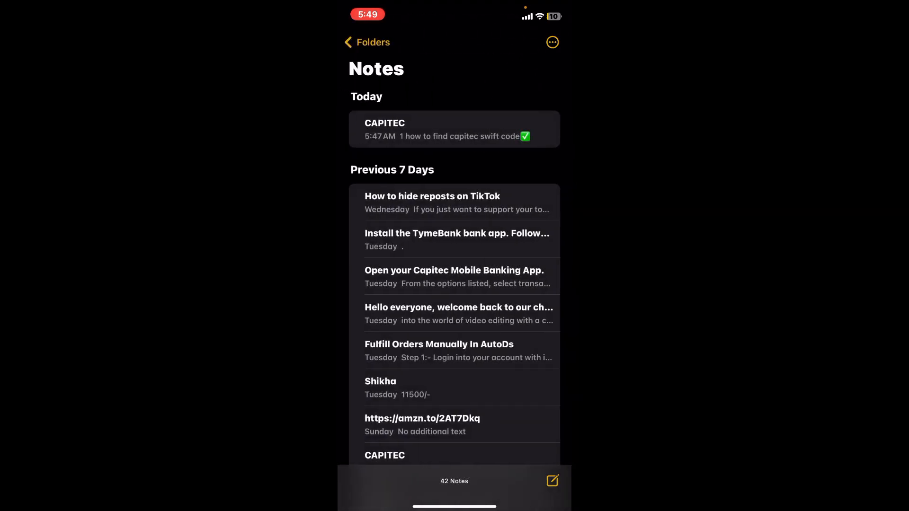
# Leave Notes for the home screen and bring up Spotlight search with the query trimmed to 'ap'
pyautogui.moveTo(454, 507); pyautogui.dragTo(454, 320)
pyautogui.moveTo(455, 284); pyautogui.dragTo(455, 142)
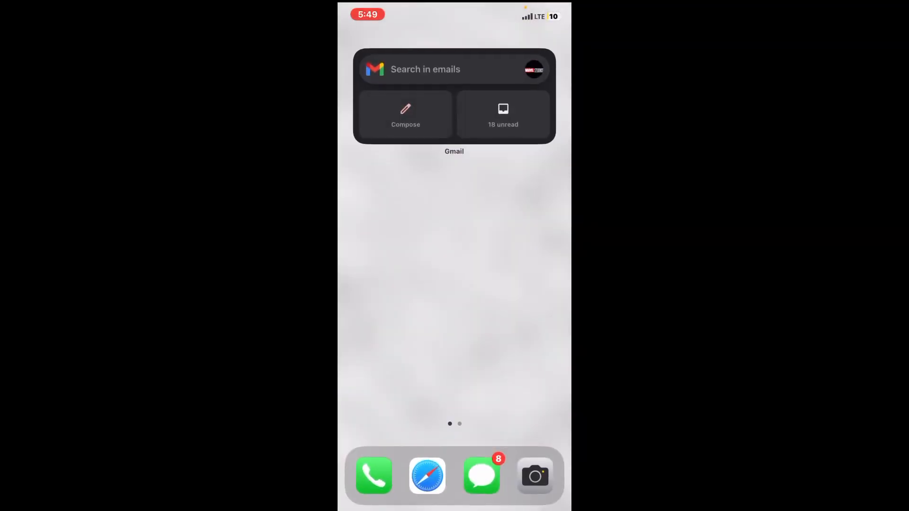
pyautogui.moveTo(455, 249); pyautogui.dragTo(455, 355)
pyautogui.press('BackSpace')
pyautogui.write('p')
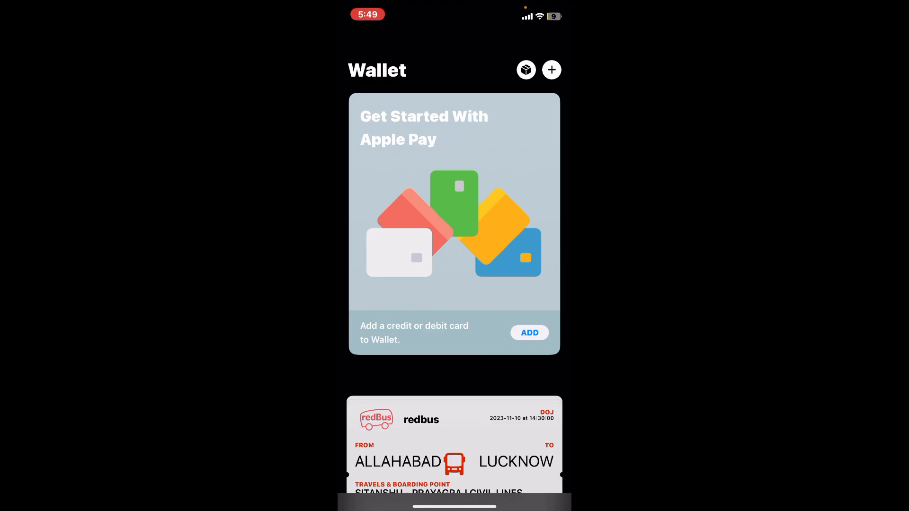
# Close Wallet and return to the home screen with the Gmail widget
pyautogui.moveTo(455, 506); pyautogui.dragTo(455, 319)
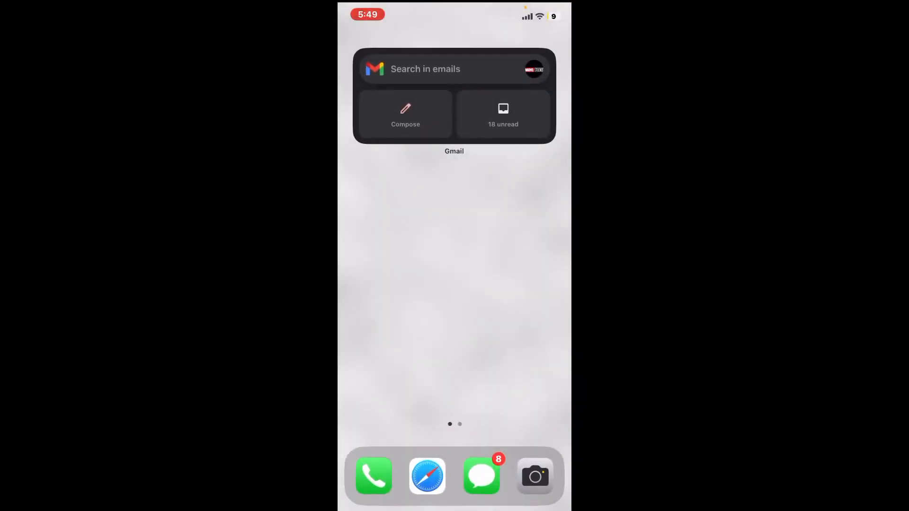